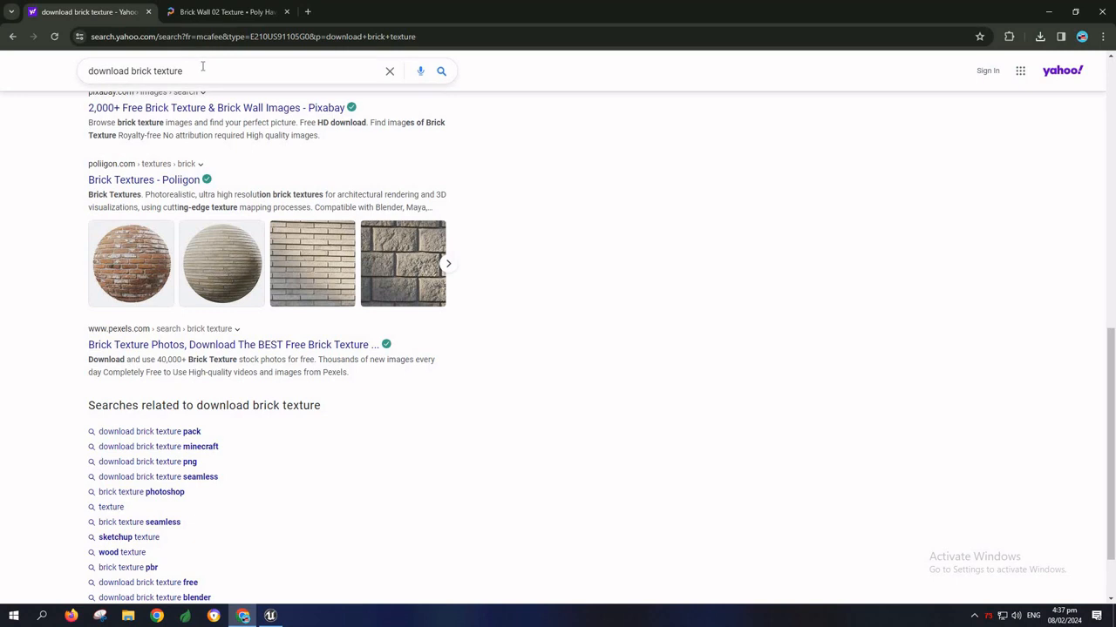
Step: View the Seamless Brick Textures page on Architextures from the search results, and close it along with the Brick Wall 02 page
scroll(216, 259, "up", 7)
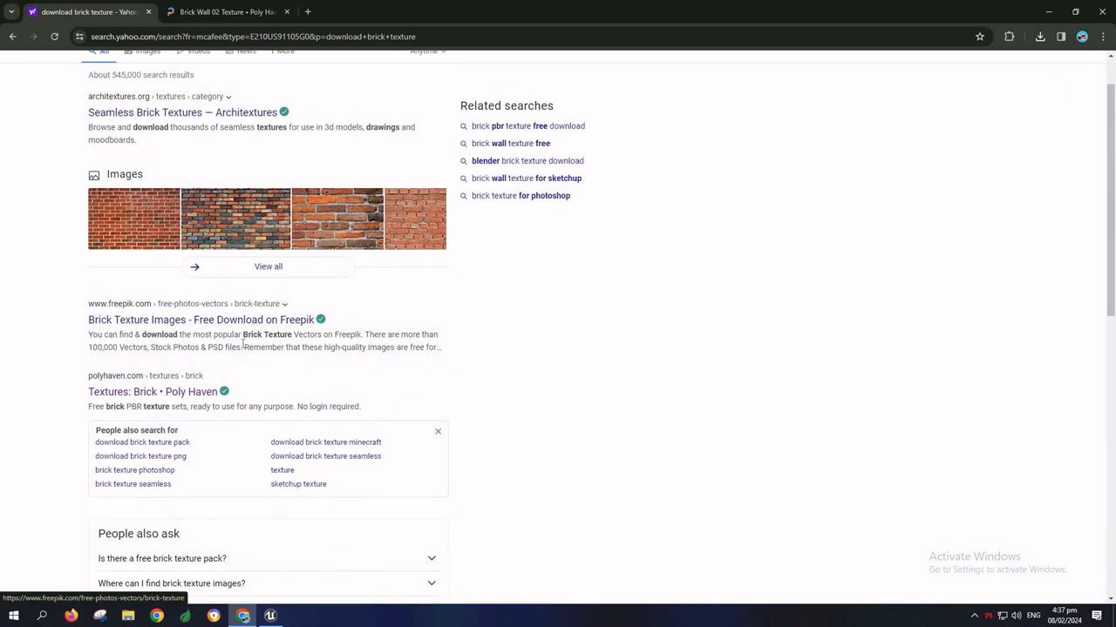
scroll(196, 301, "up", 1)
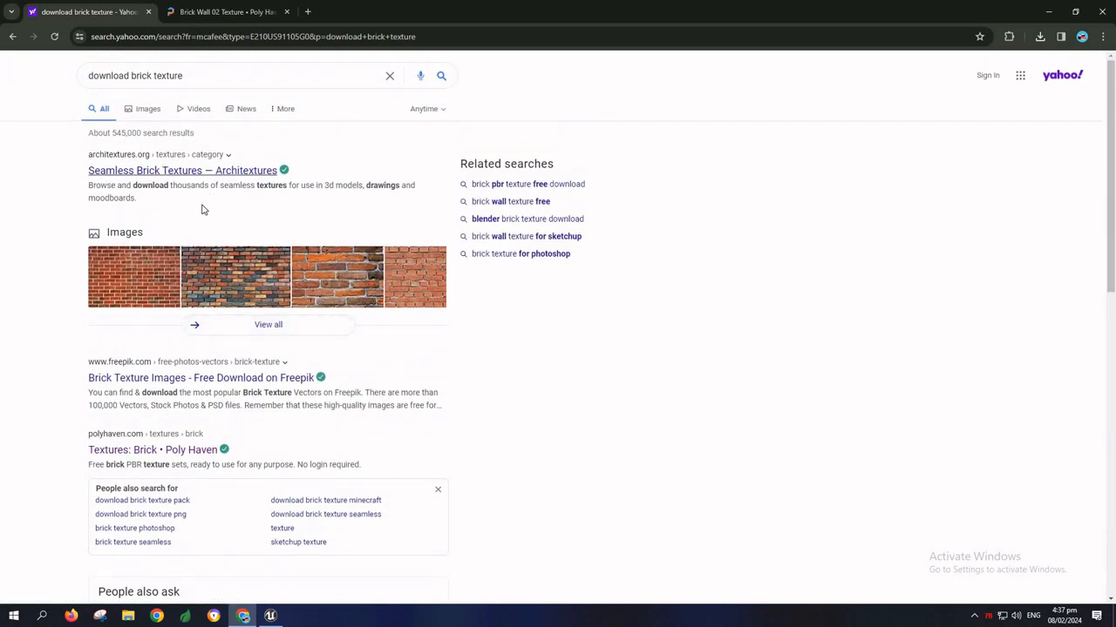
left_click(193, 172)
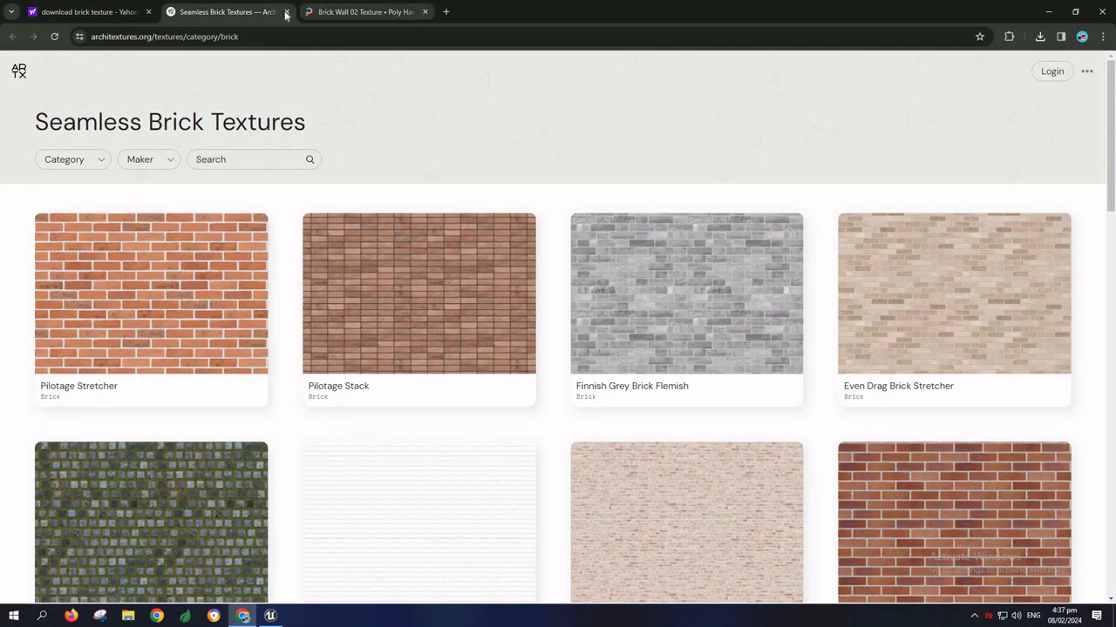
left_click(424, 13)
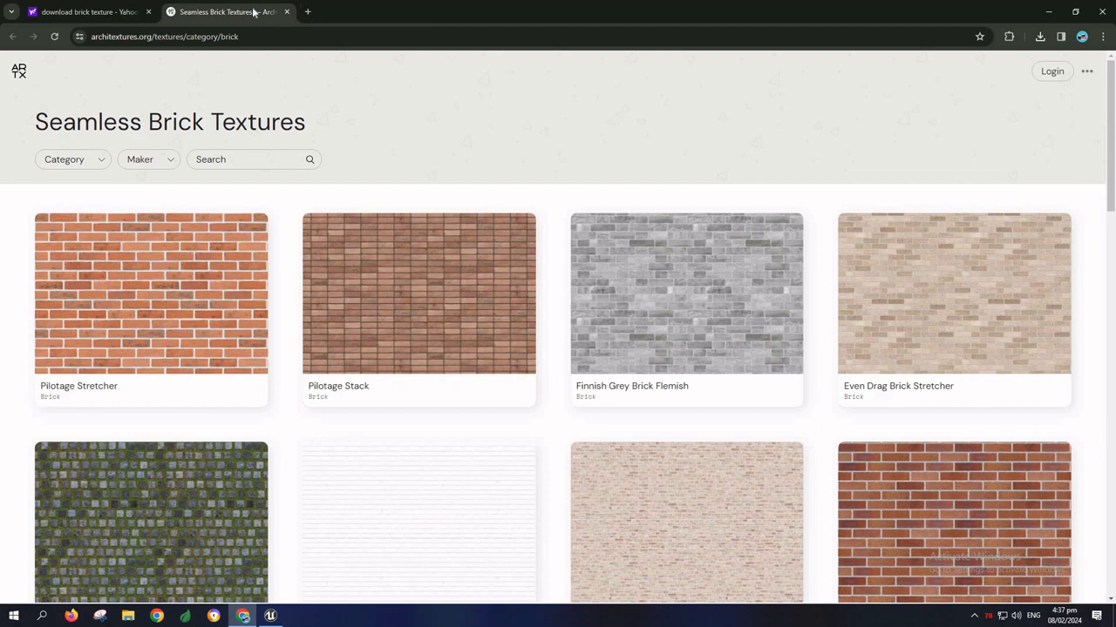
left_click(288, 13)
Step: Find Poly Haven's brick textures in the search results and download the Brick Wall 001 texture in 4K
scroll(207, 244, "down", 3)
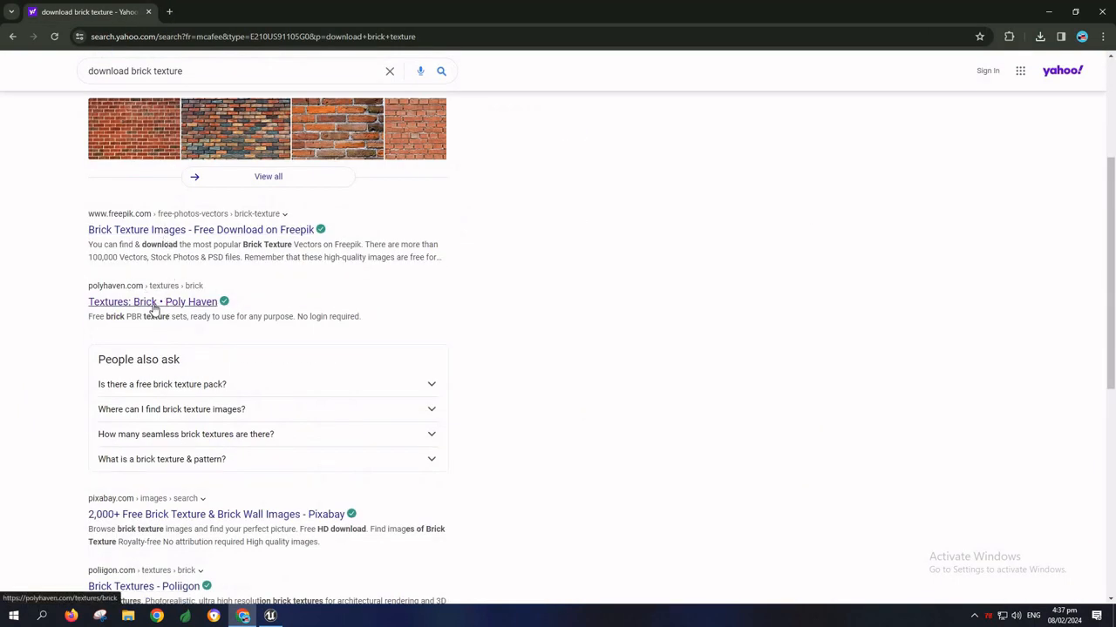
left_click(153, 302)
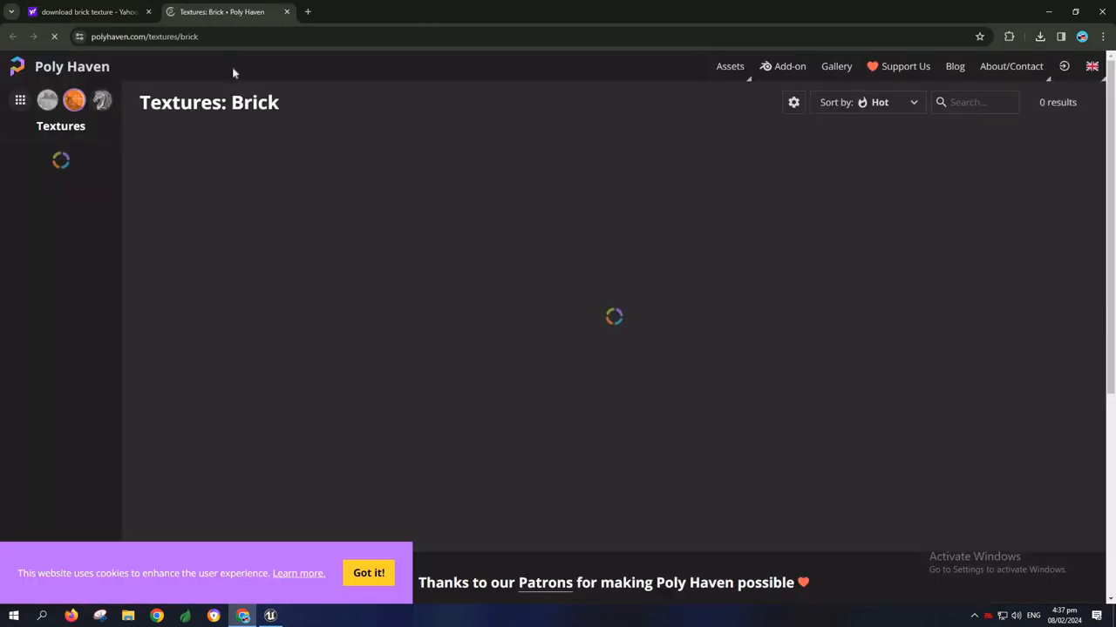
scroll(419, 252, "down", 2)
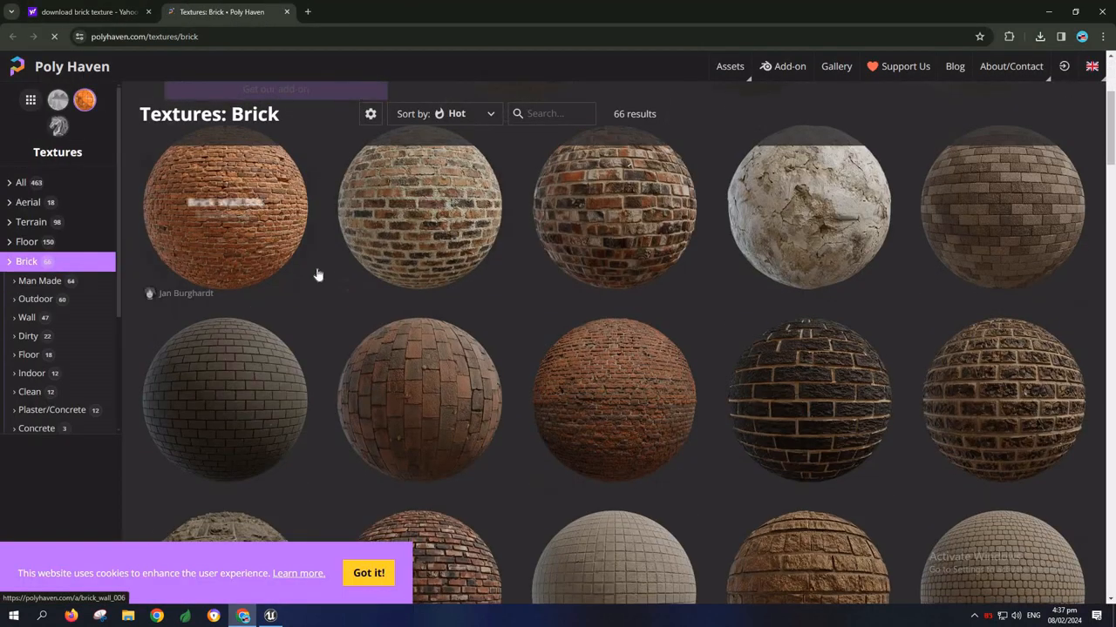
scroll(601, 301, "down", 2)
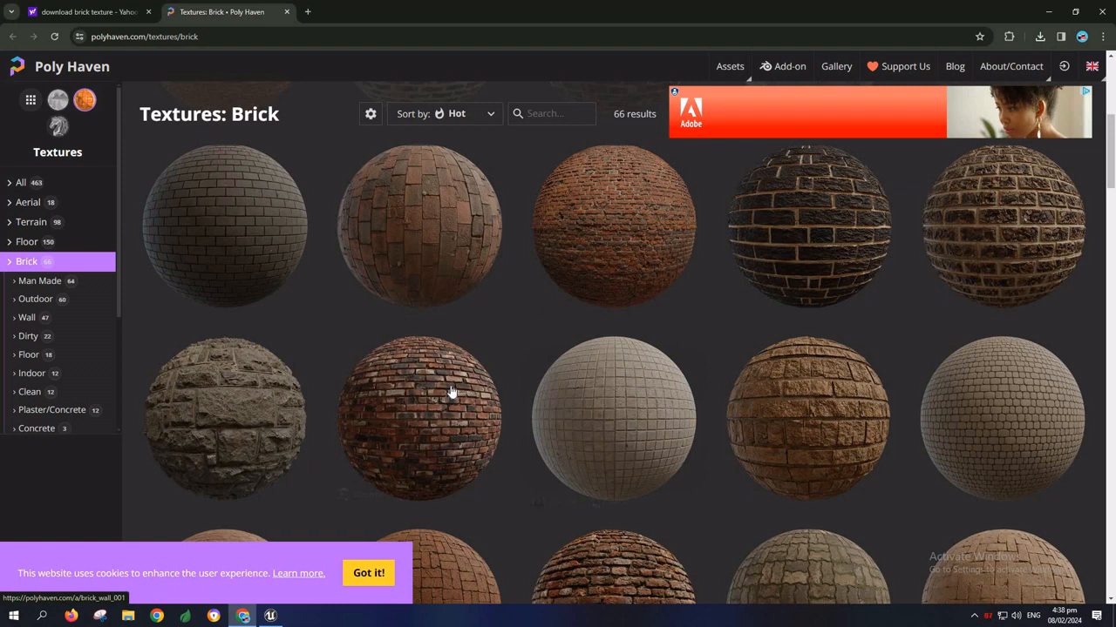
left_click(446, 414)
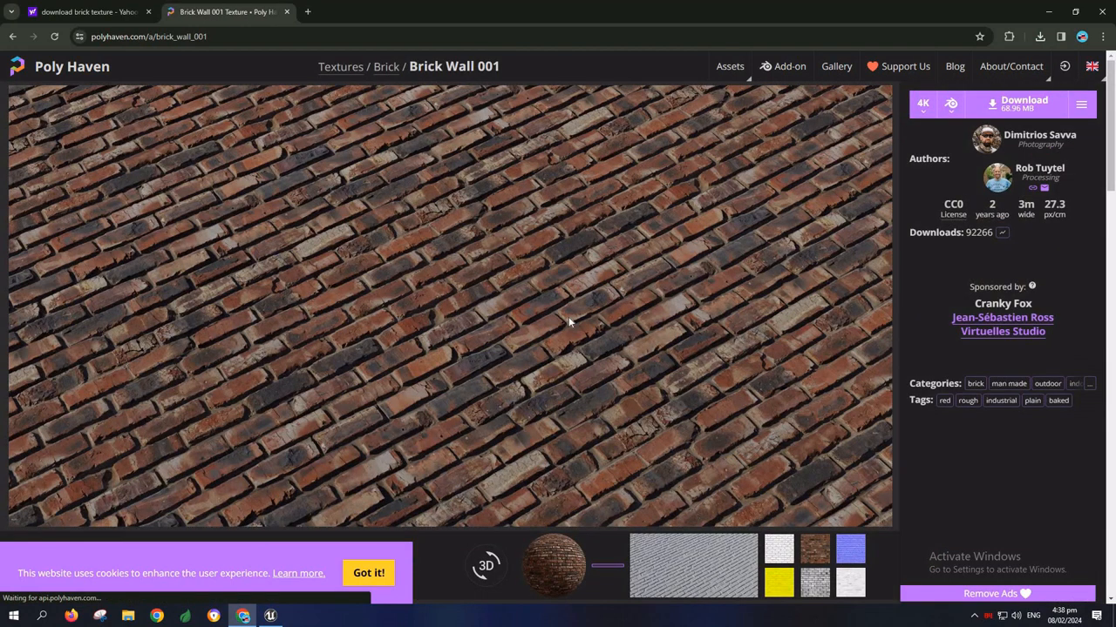
left_click(1018, 103)
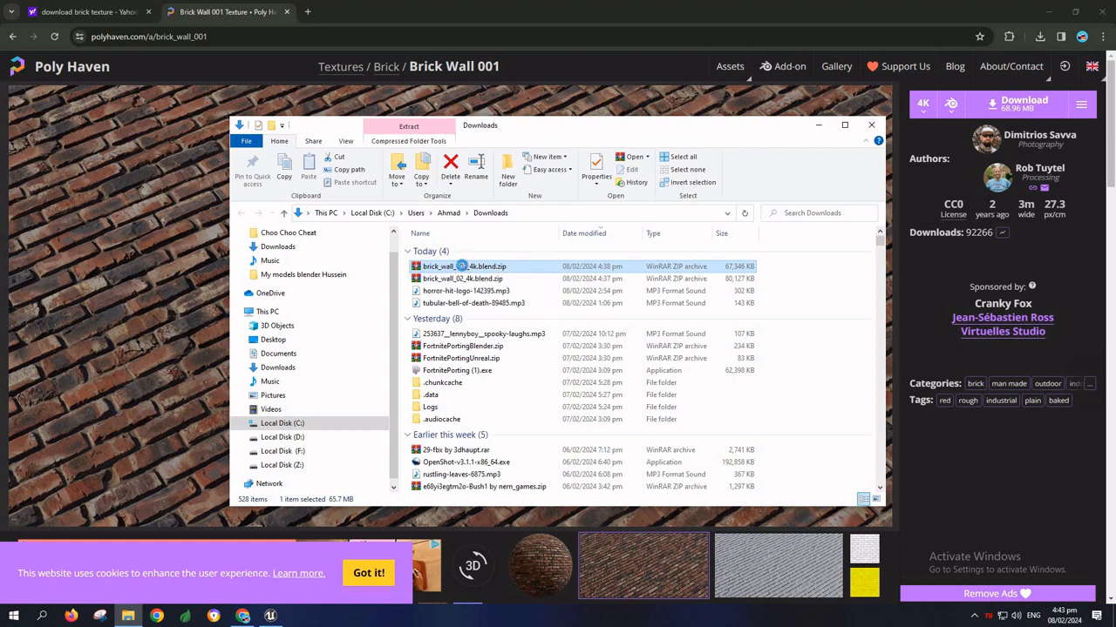
Step: Extract brick_wall_001_4k.blend.zip into the "textures I download" folder on drive D
right_click(460, 270)
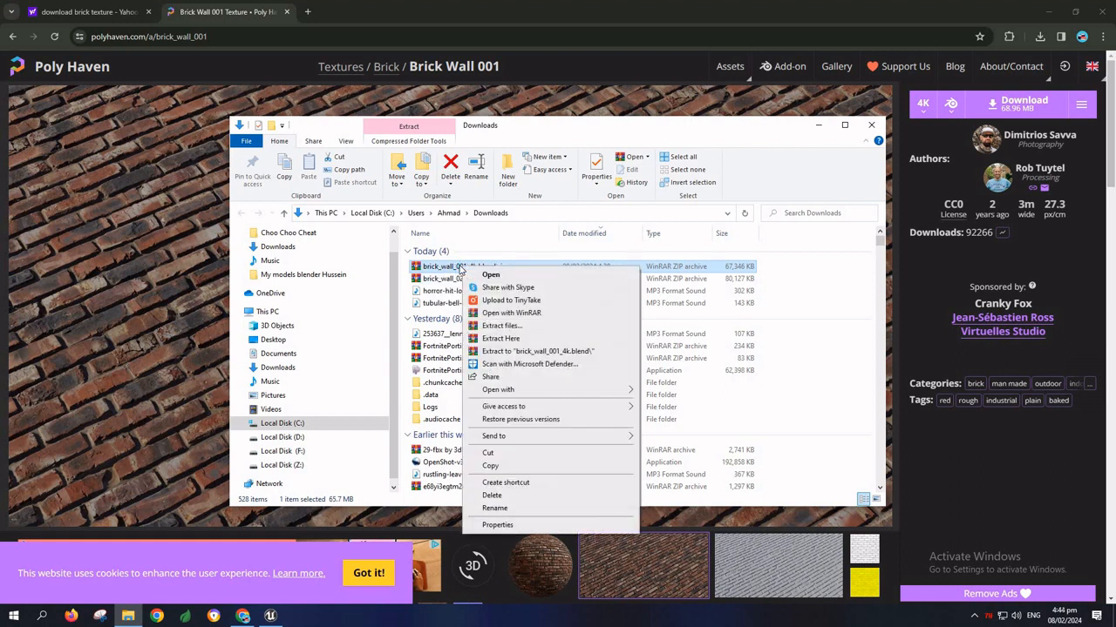
left_click(514, 325)
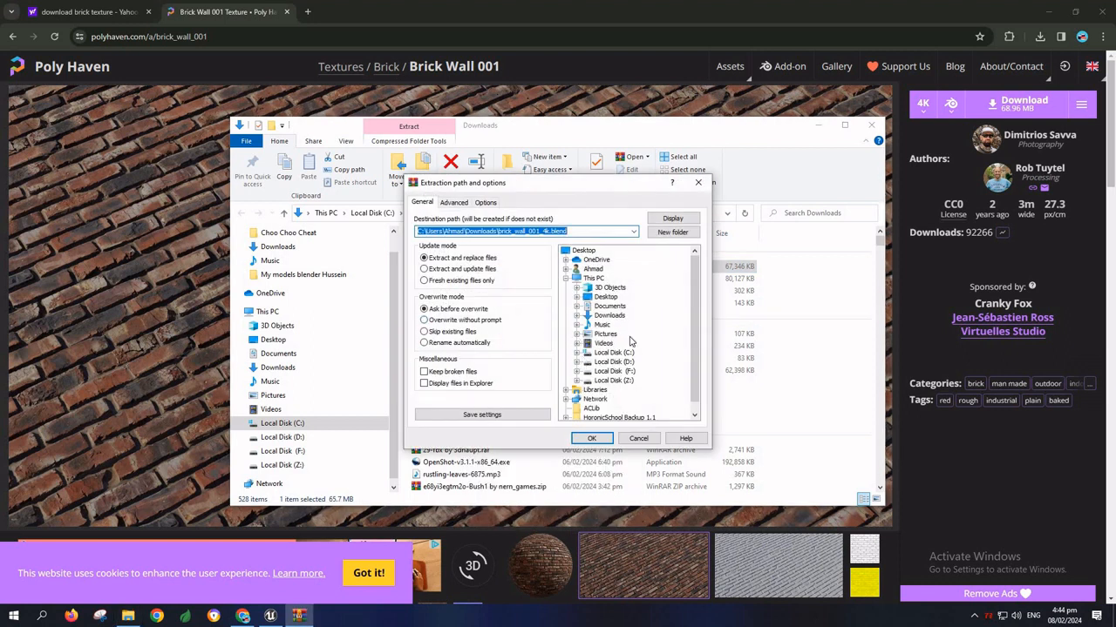
scroll(628, 338, "down", 1)
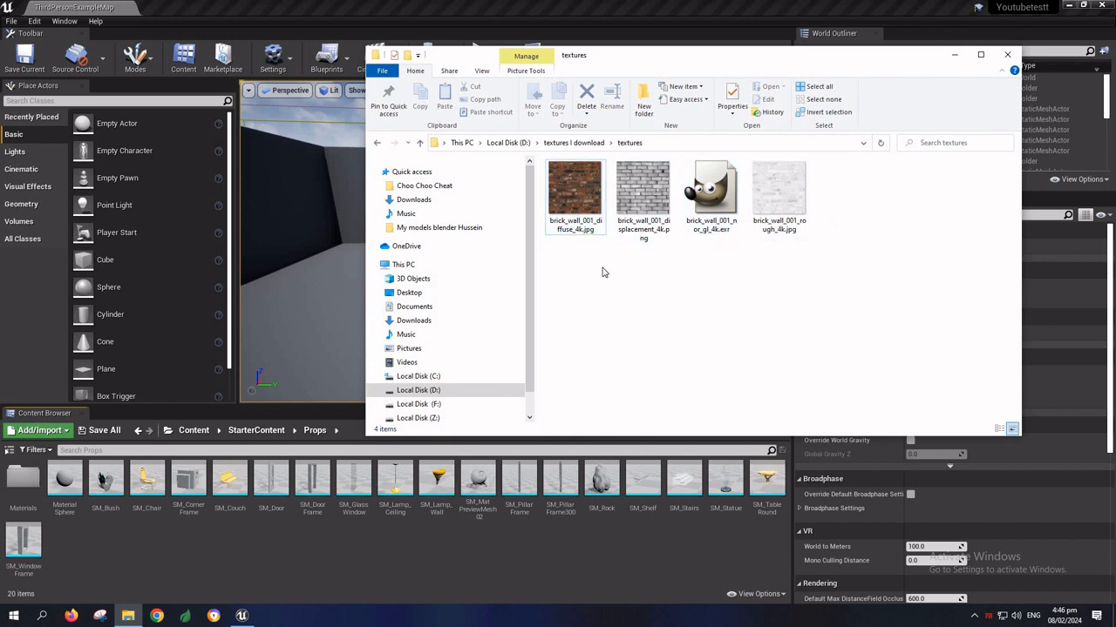
Step: Import brick_wall_001_diffuse_4k.jpg into the StarterContent Props folder in Unreal Editor and save the texture asset
left_click(593, 185)
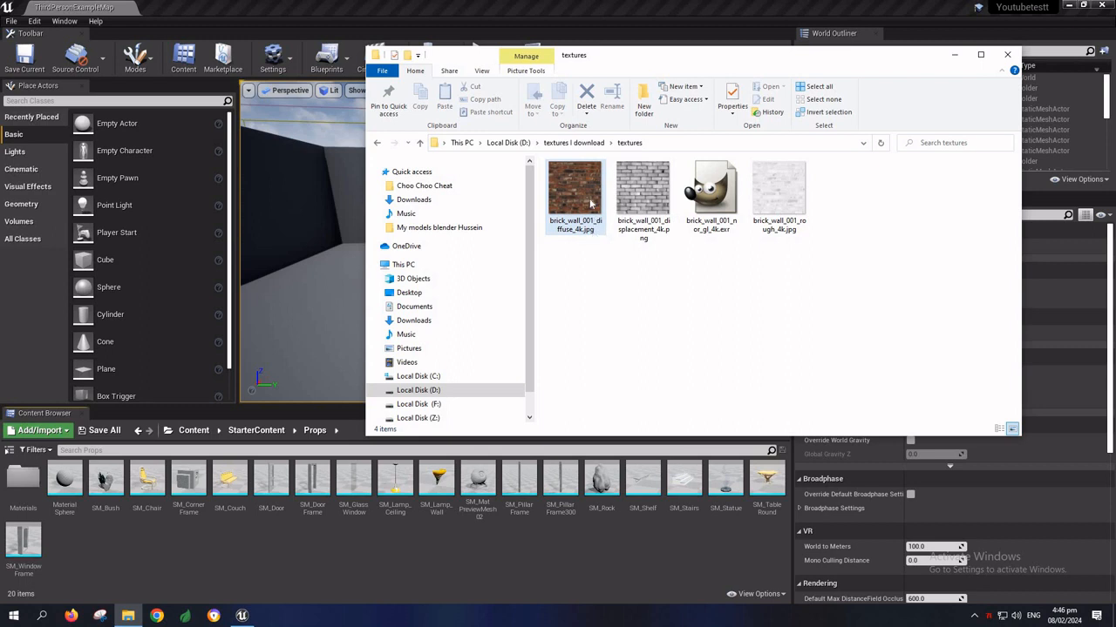
left_click_drag(590, 203, 66, 538)
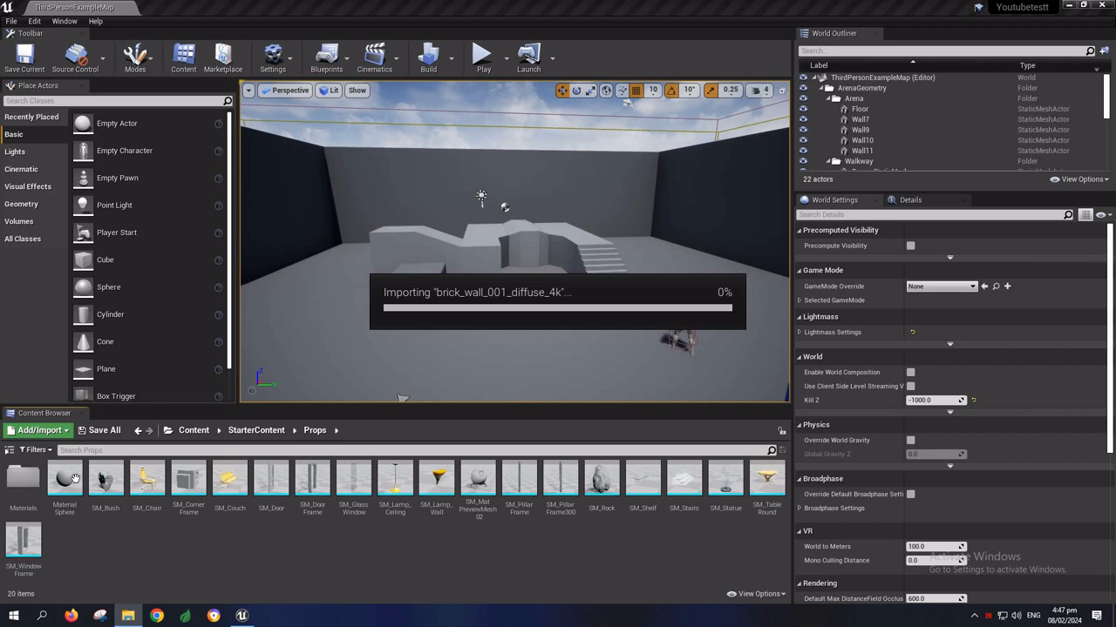
mouse_move(63, 492)
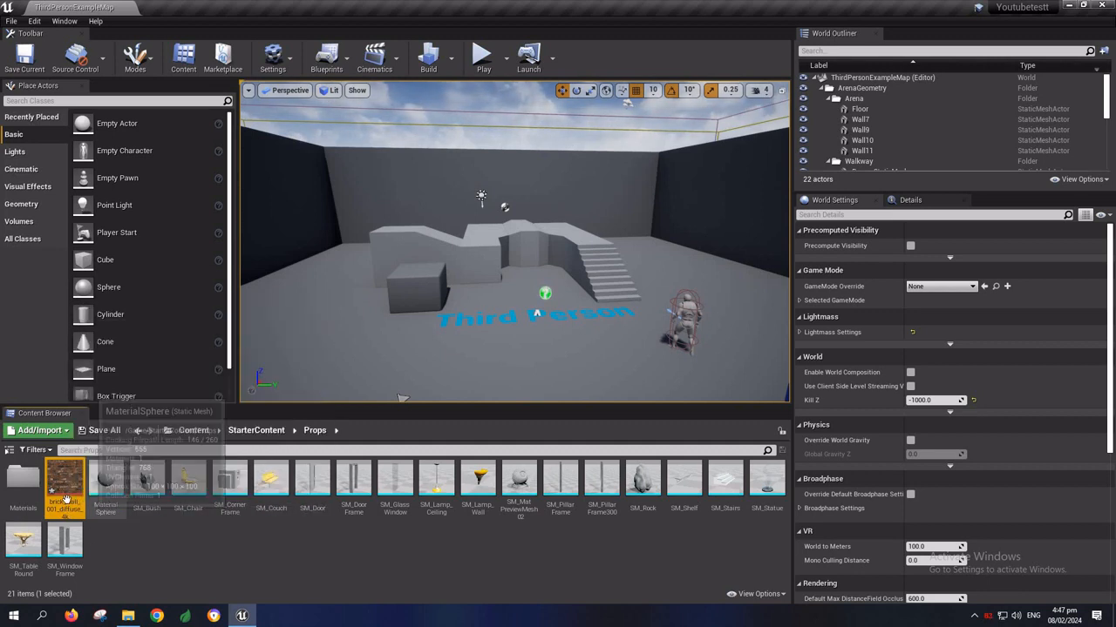
double_click(66, 497)
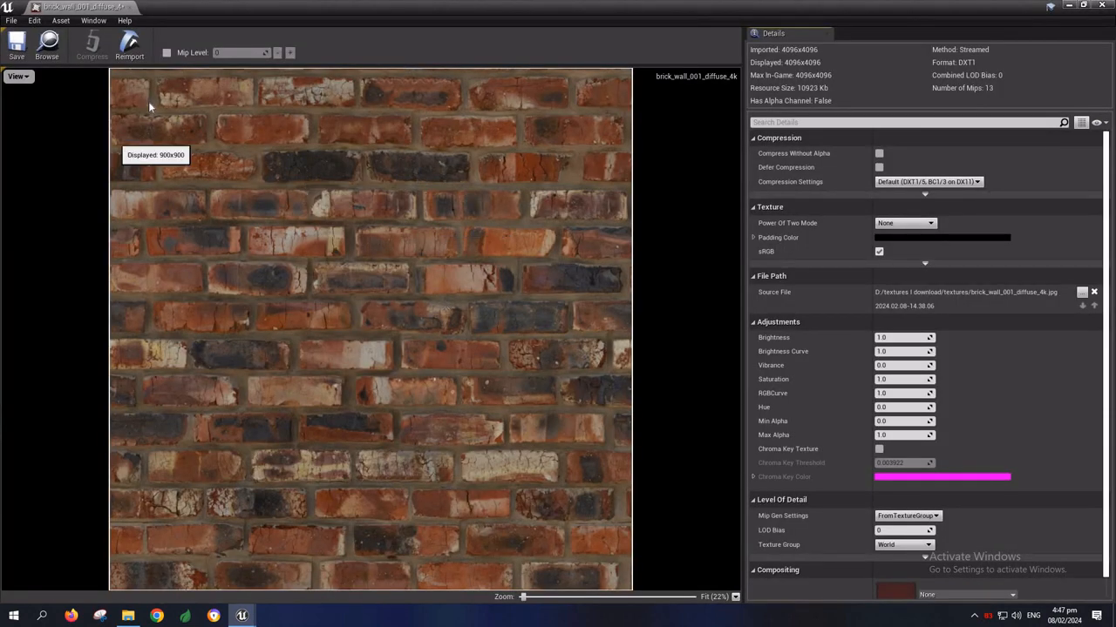
left_click(17, 45)
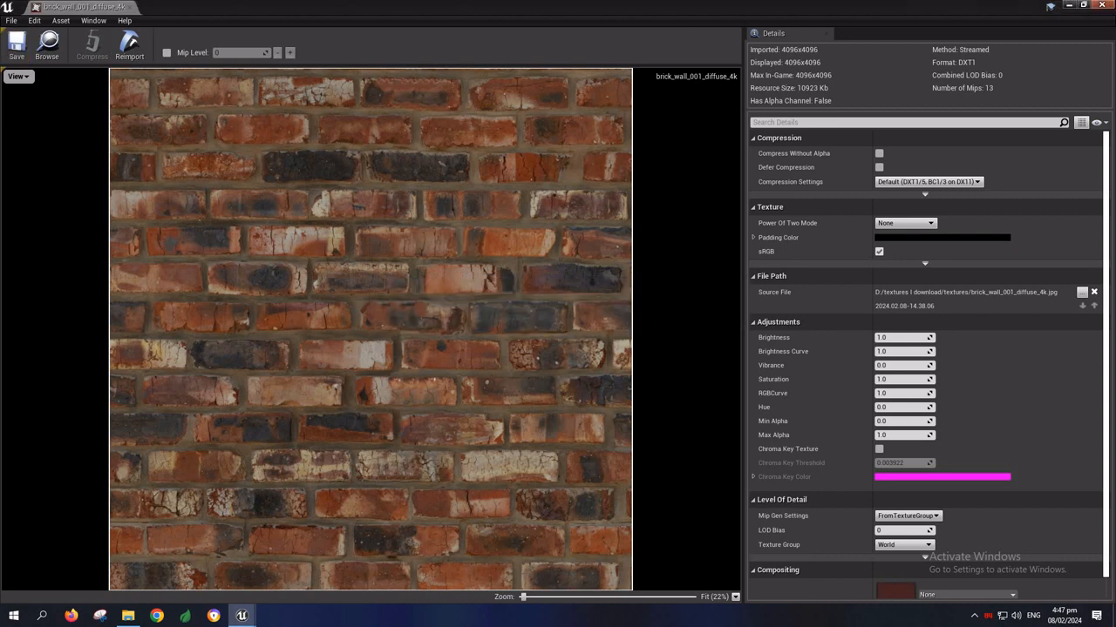
left_click(1102, 5)
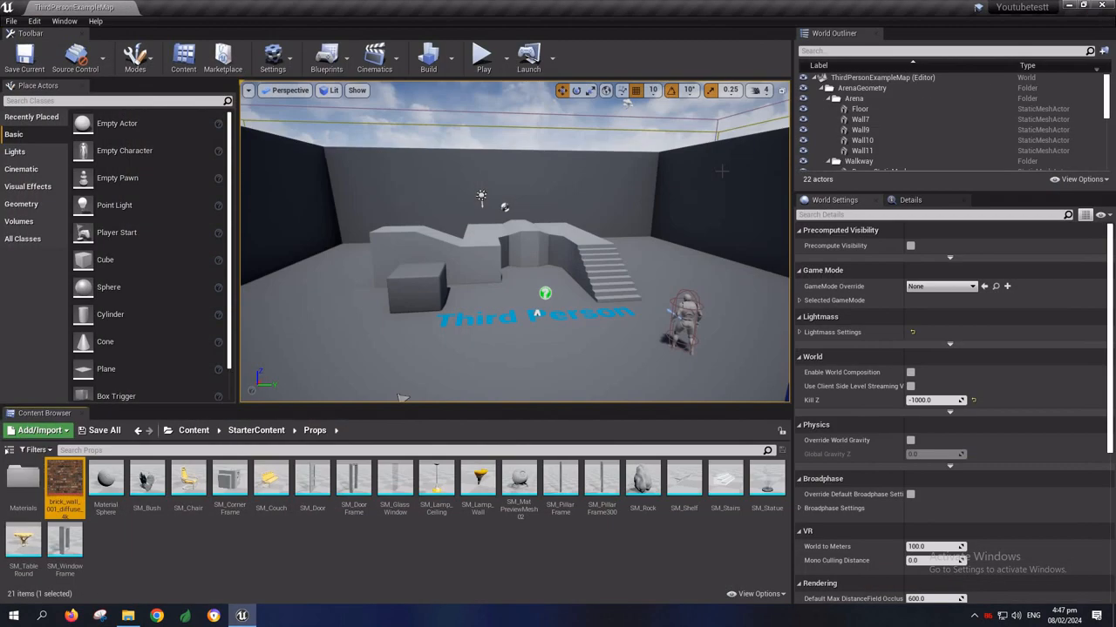
Step: Create a material from the brick_wall_001_diffuse_4k texture and name it BrickWall
right_click(70, 482)
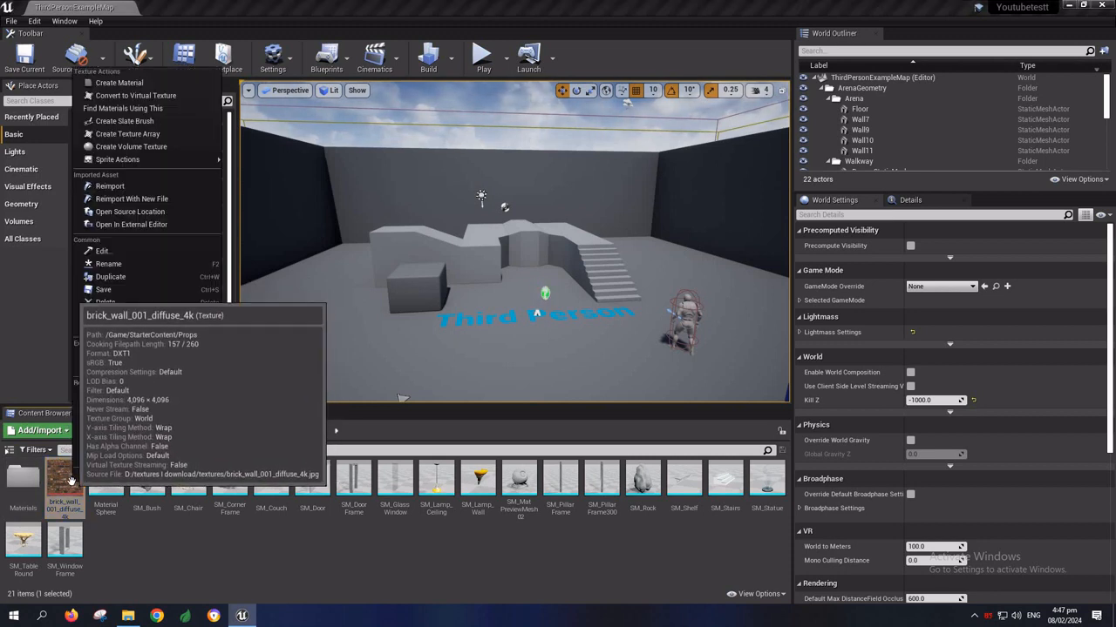
left_click(85, 500)
left_click(72, 489)
right_click(61, 484)
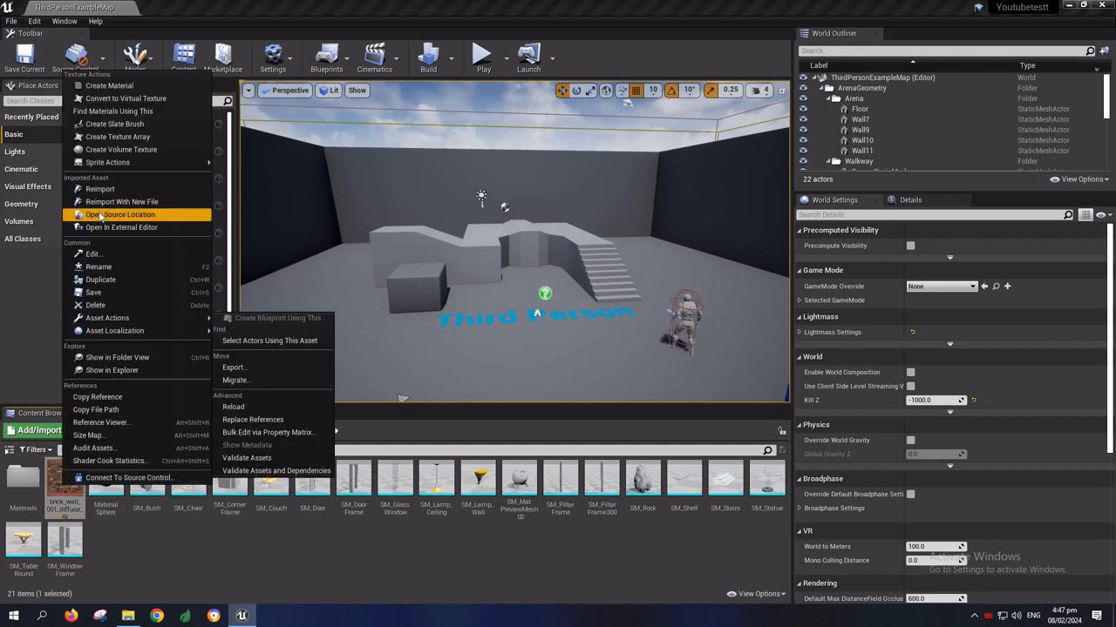
left_click(88, 83)
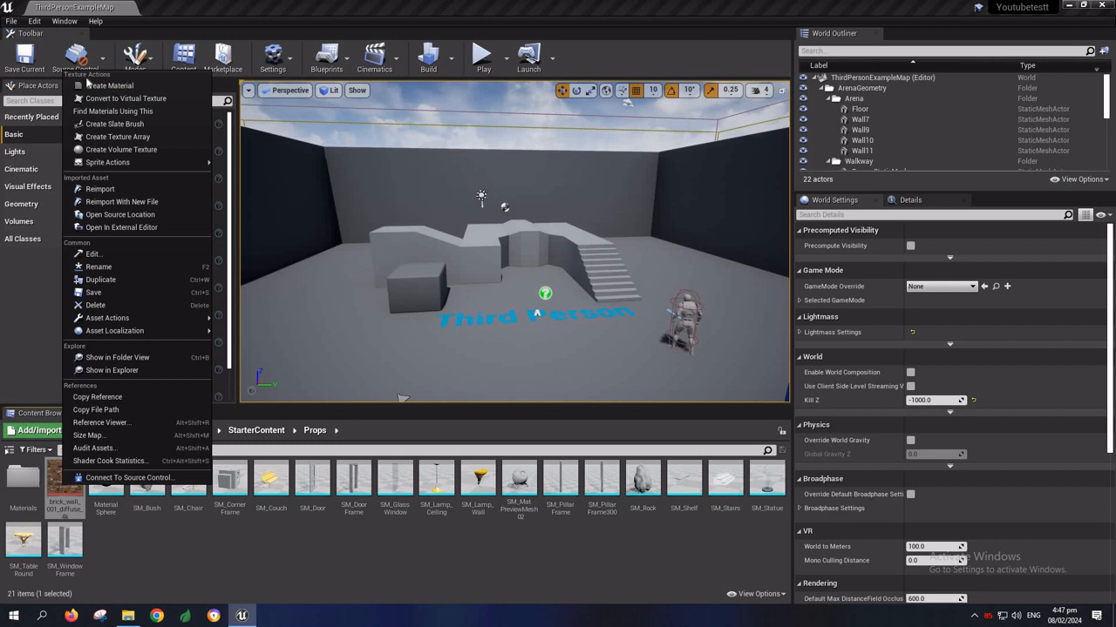
left_click(144, 86)
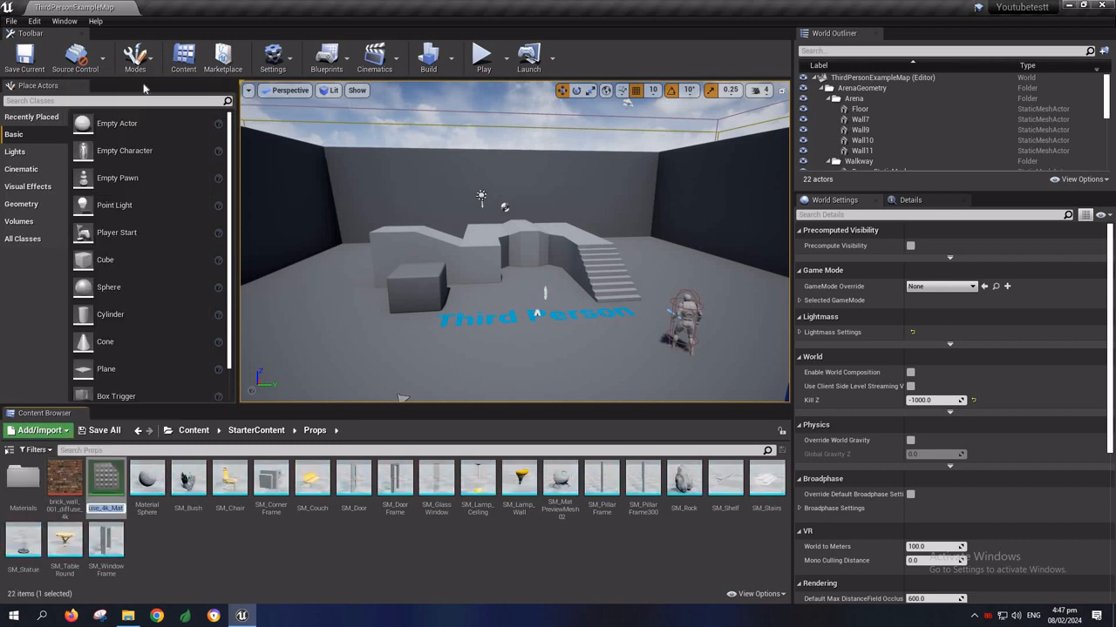
type("B")
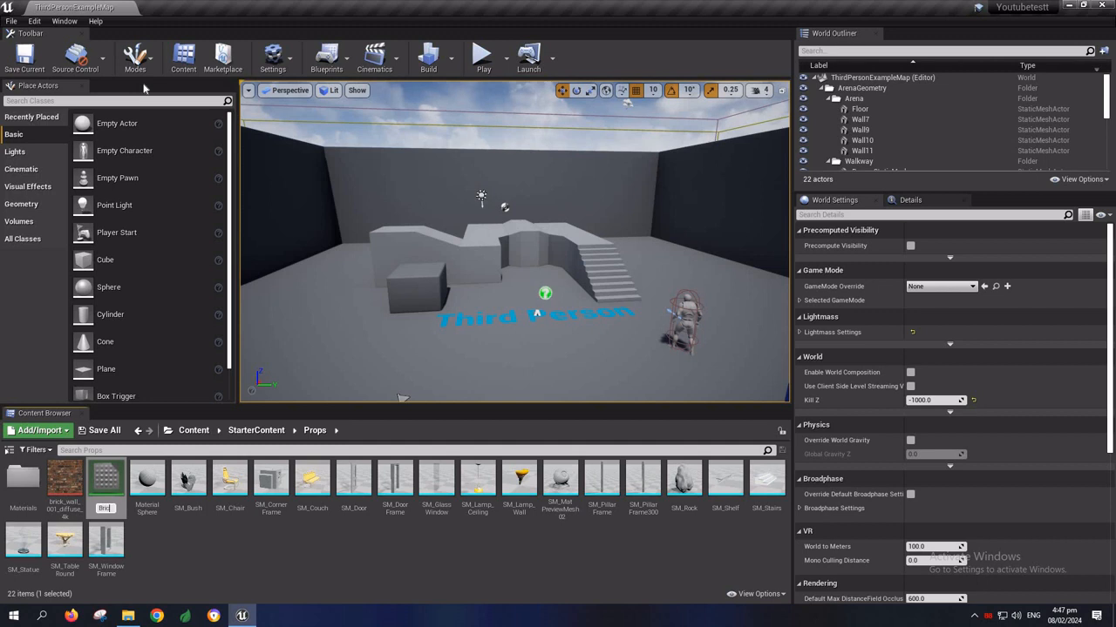
type("rickWa")
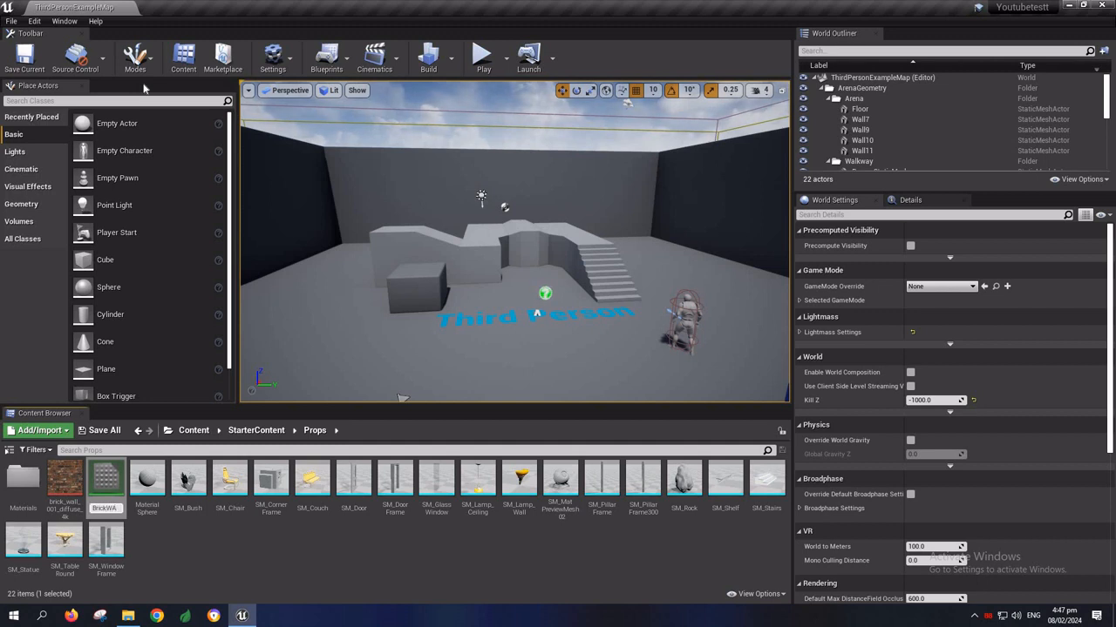
type("ll")
key("Return")
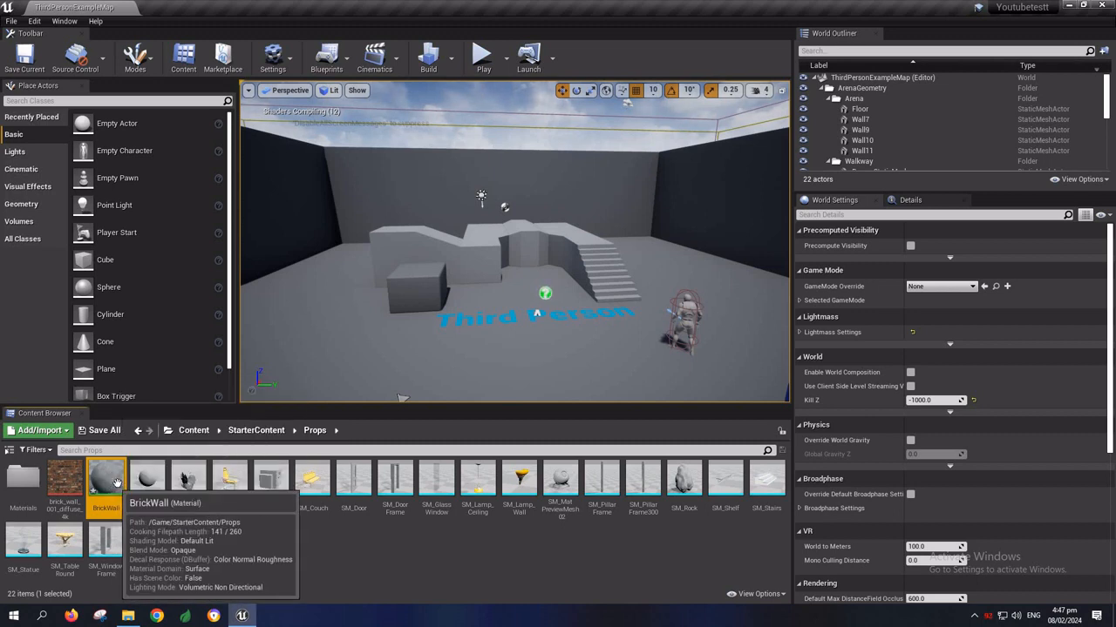
Step: Open the BrickWall material for editing in a maximized window with its nodes in view at 1:1 zoom
double_click(107, 488)
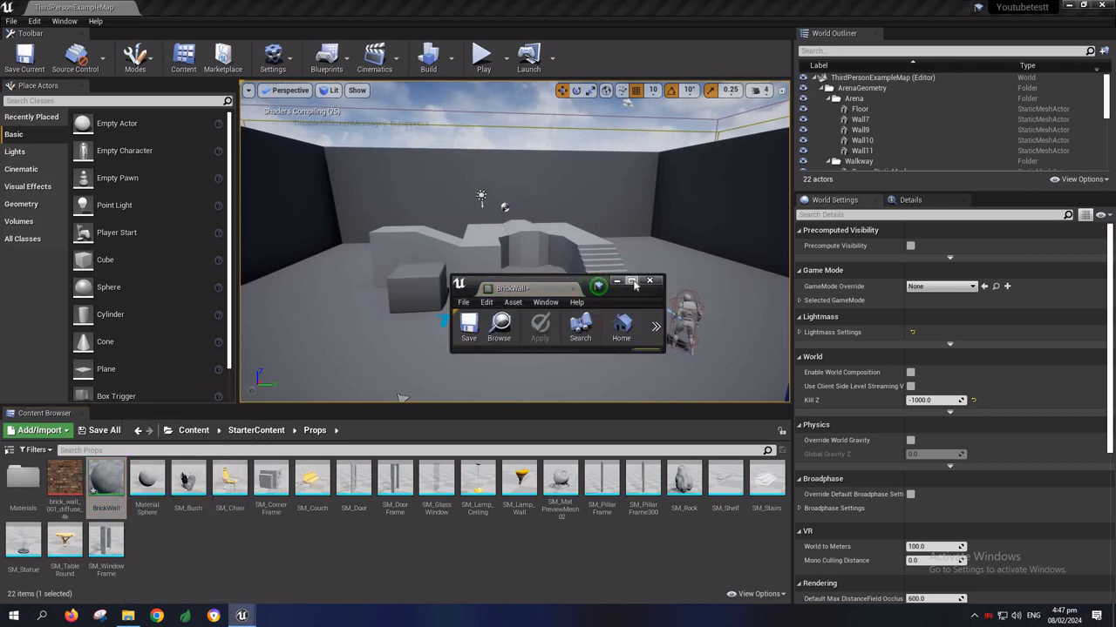
left_click(631, 281)
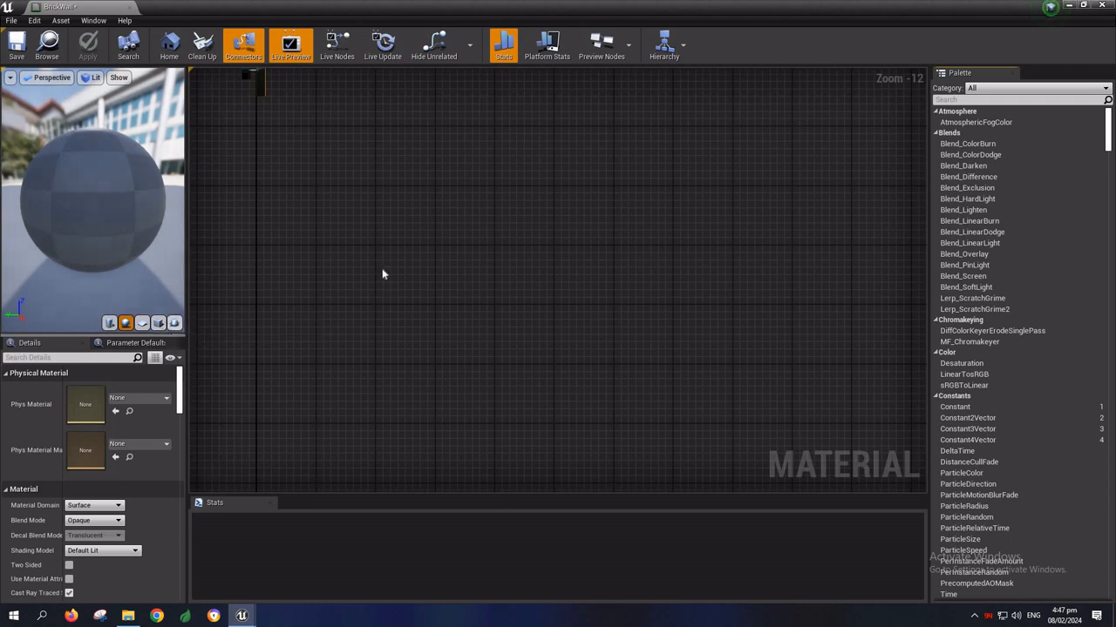
right_click_drag(466, 264, 683, 372)
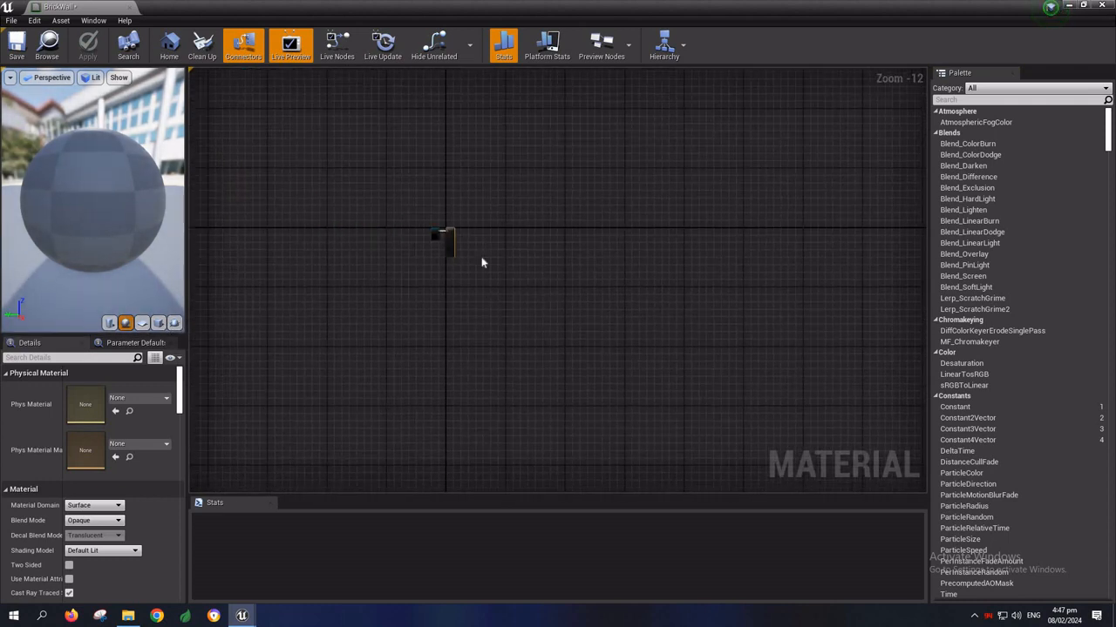
scroll(481, 260, "up", 5)
scroll(405, 172, "up", 6)
left_click(380, 199)
scroll(381, 199, "up", 1)
right_click_drag(384, 199, 528, 153)
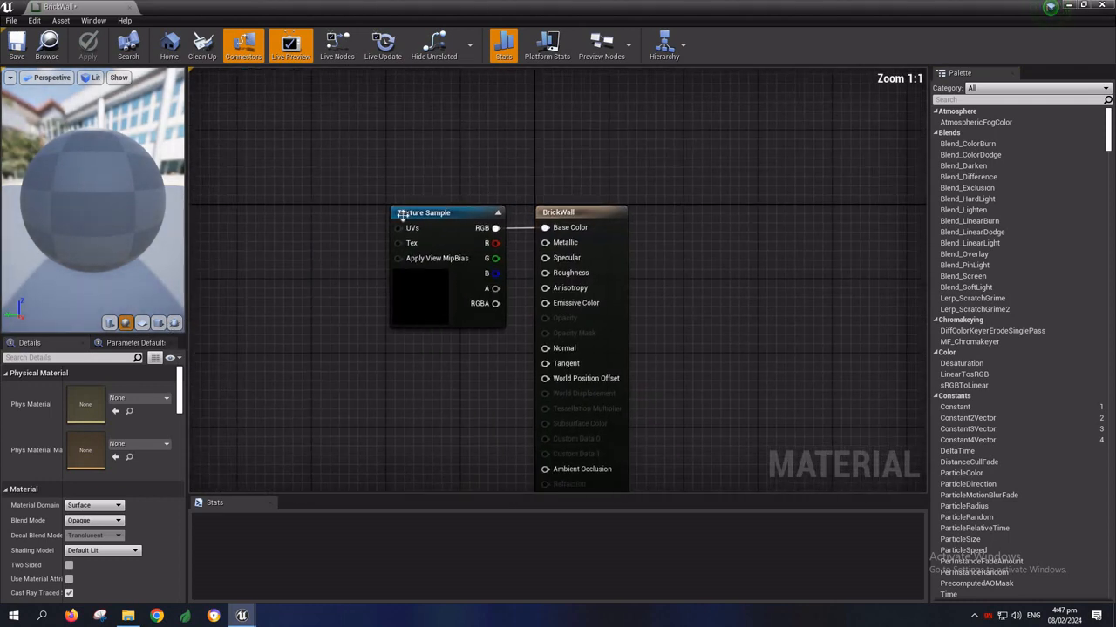
Step: Check the Texture Sample node's assigned texture and switch the material preview shape to a cube
left_click(470, 216)
left_click(441, 152)
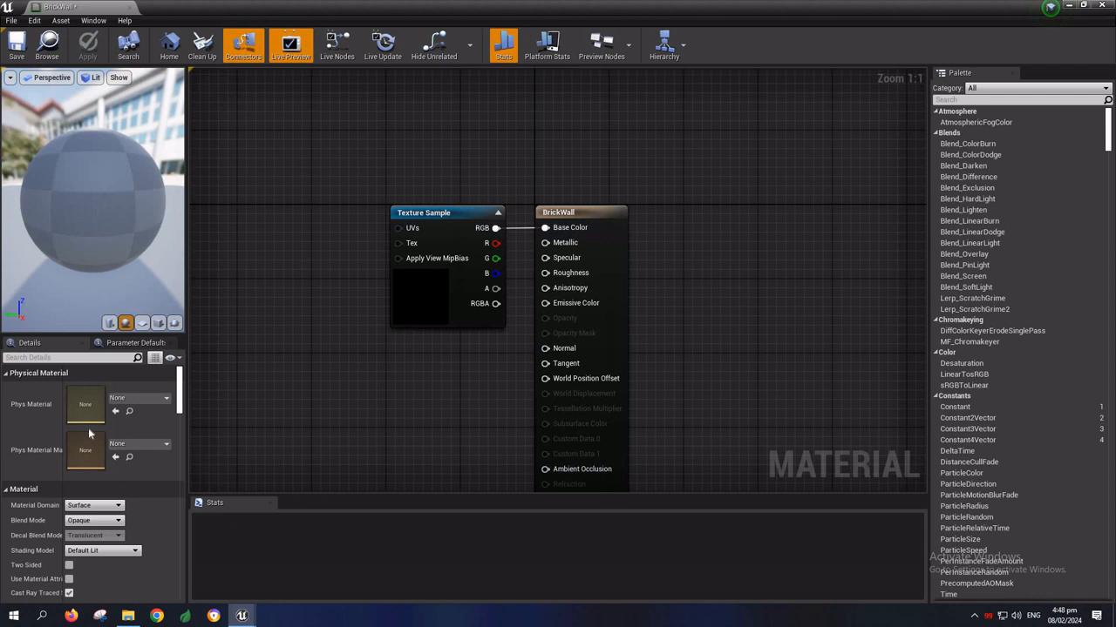
left_click(440, 214)
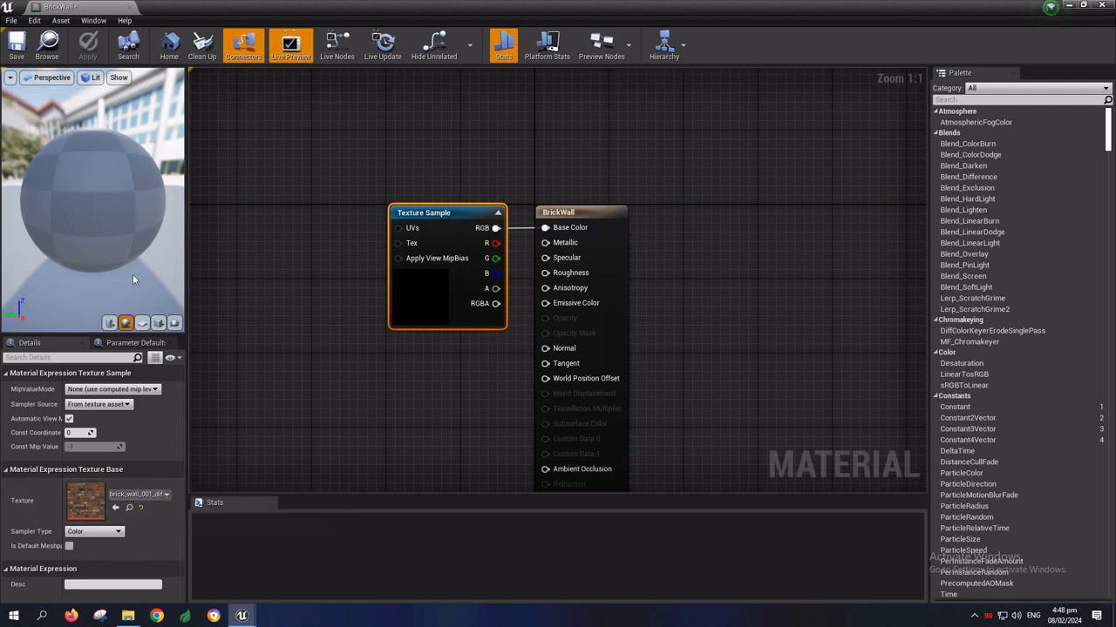
left_click(160, 325)
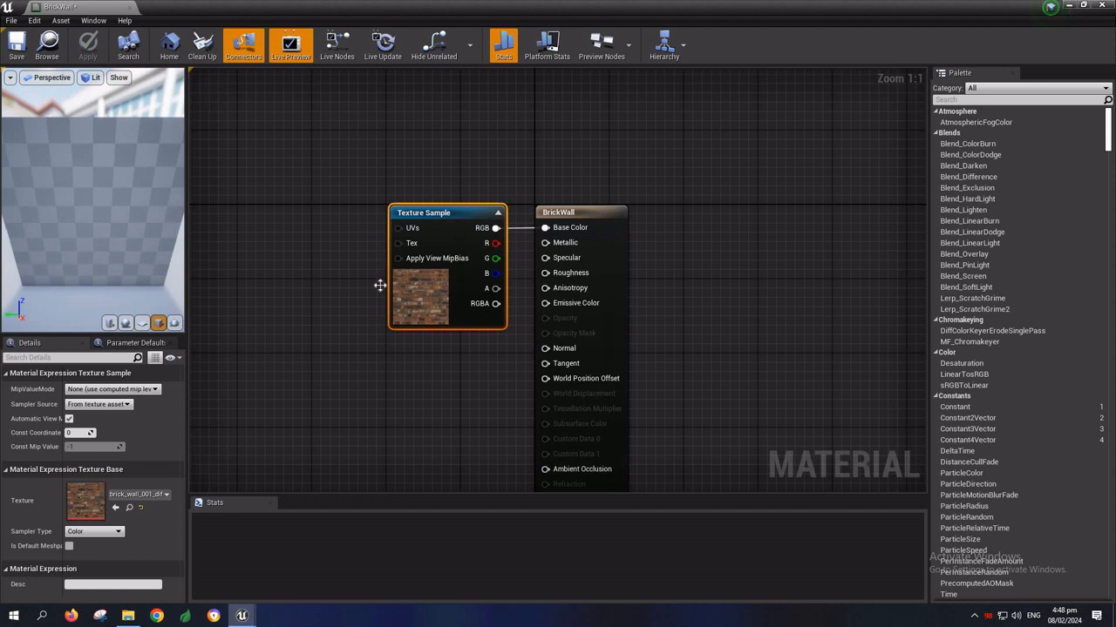
left_click(320, 253)
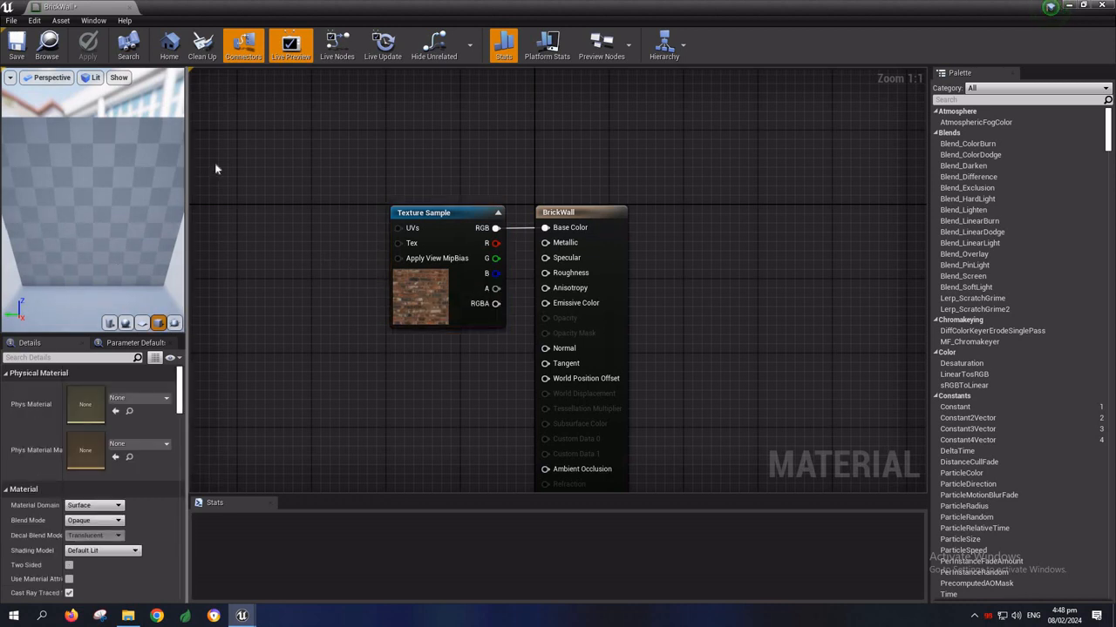
left_click_drag(357, 169, 480, 382)
left_click(417, 164)
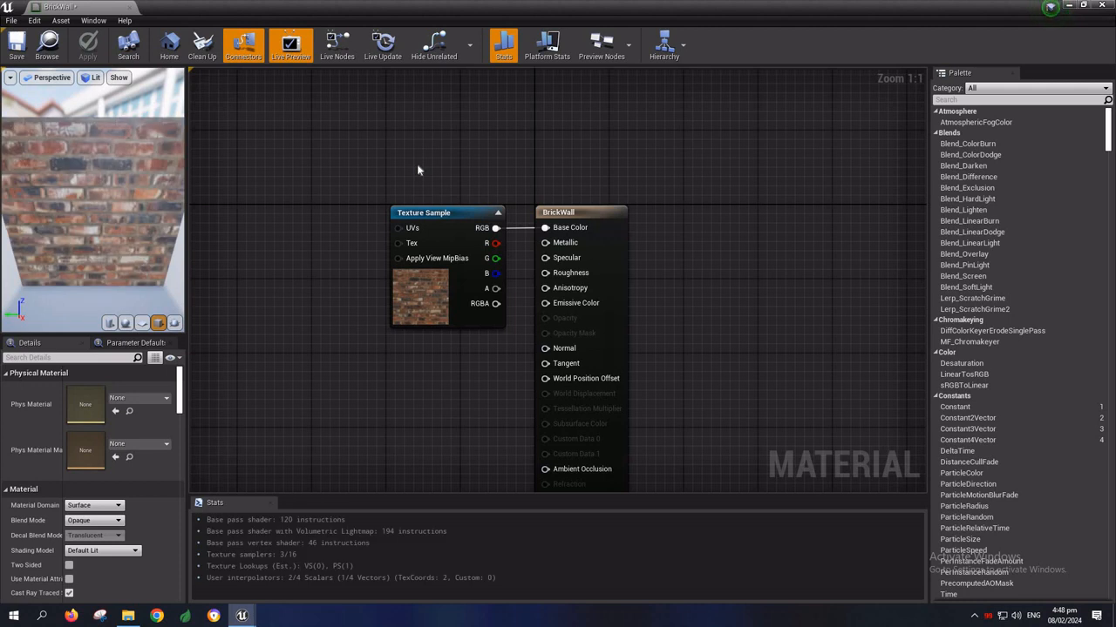
Step: Save the BrickWall material and close its editor to return to the level
left_click(18, 45)
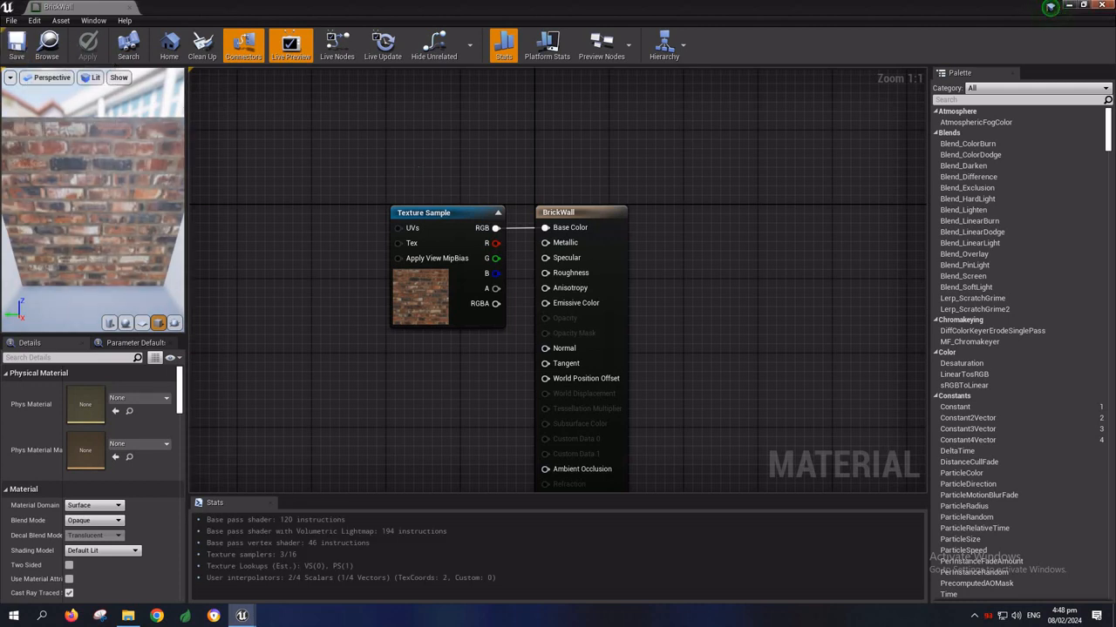
left_click(1102, 5)
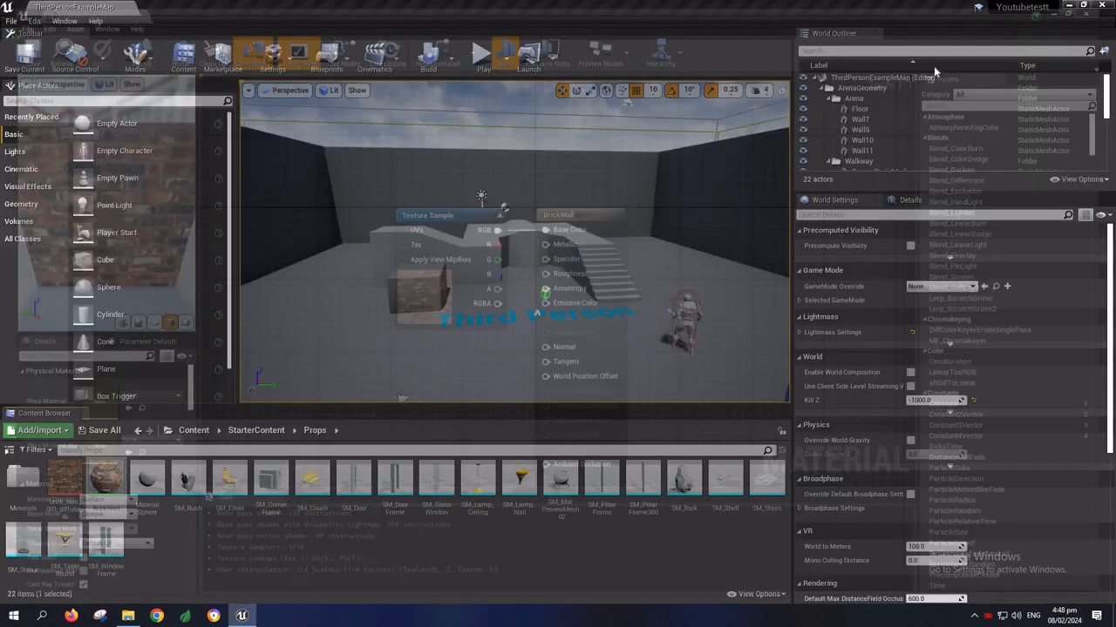
Step: Apply the BrickWall material from the Props folder to an arena wall in the level
key("w")
right_click_drag(399, 395, 540, 405)
left_click_drag(112, 470, 451, 198)
right_click_drag(483, 195, 383, 225)
key("w")
key("s")
right_click(554, 194)
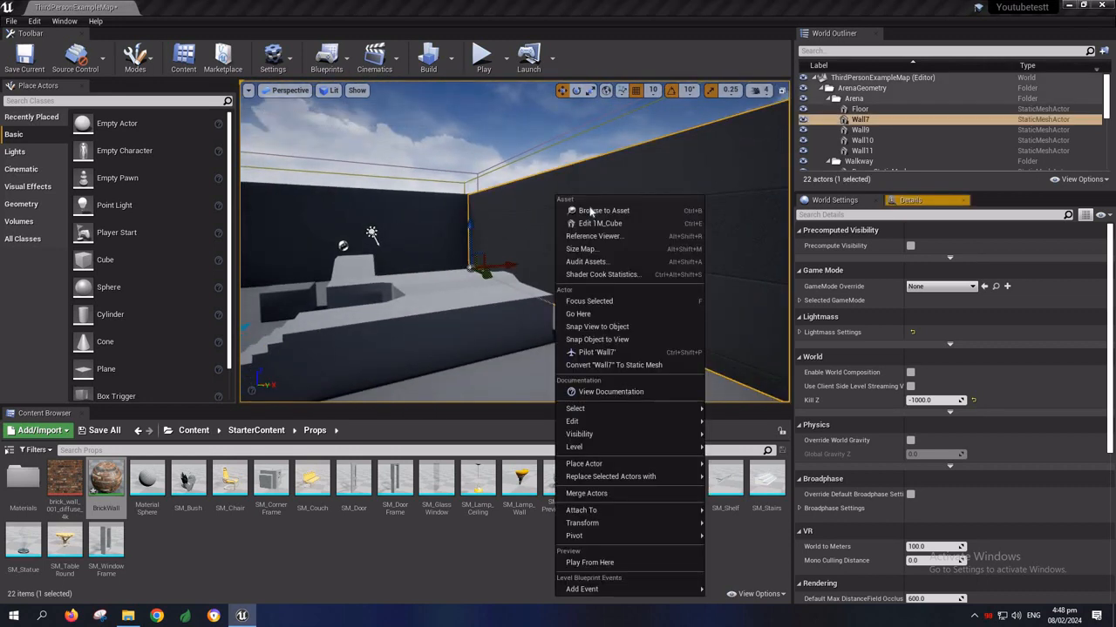
left_click(534, 164)
key("ctrl+z")
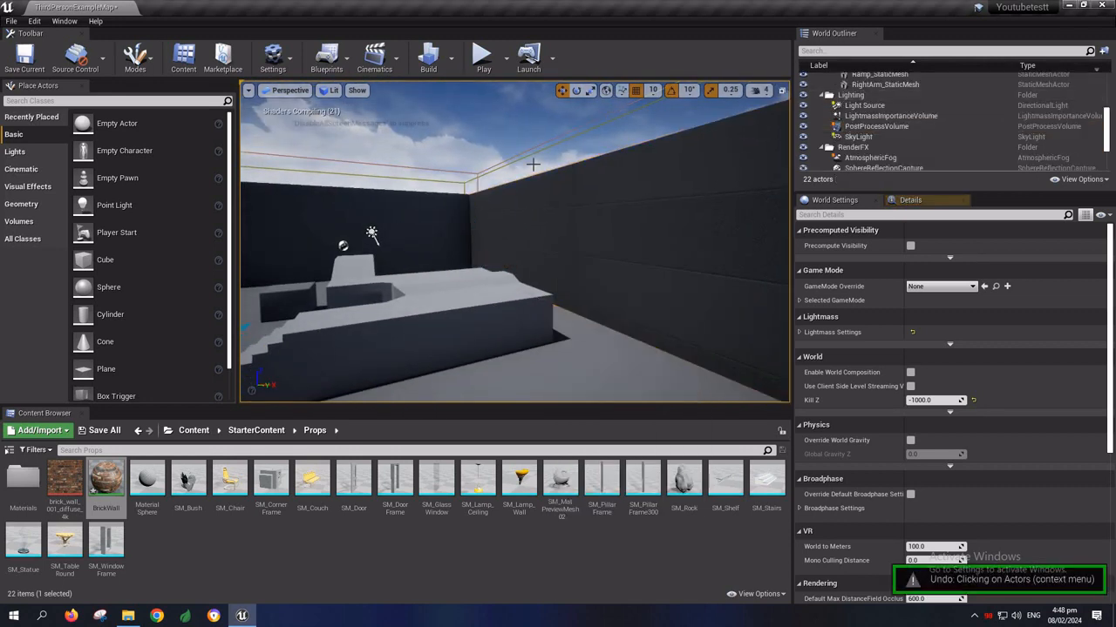
Step: Apply the brick_wall_001_diffuse_4k texture directly to the arena floor, with Wall10 selected
right_click(692, 137)
right_click_drag(645, 191, 505, 188)
key("w")
key("w")
right_click_drag(514, 241, 318, 284)
left_click(514, 178)
left_click_drag(64, 484, 491, 266)
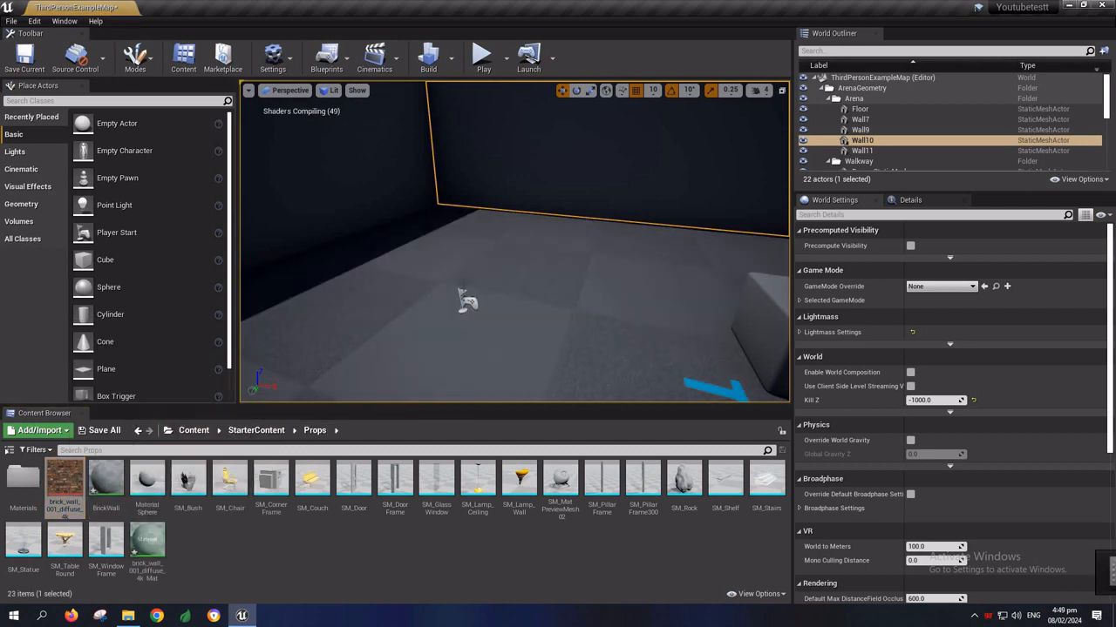
Step: Open the brick_wall_001_diffuse_4k_Mat material in a maximized editor window, save it and close the editor
double_click(155, 549)
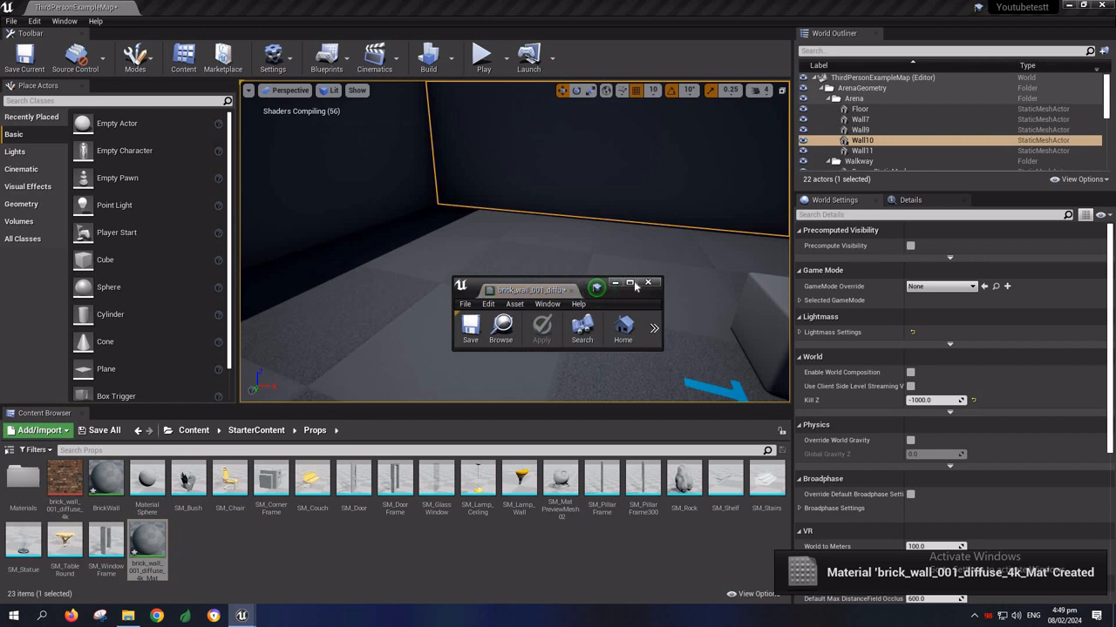
left_click(630, 284)
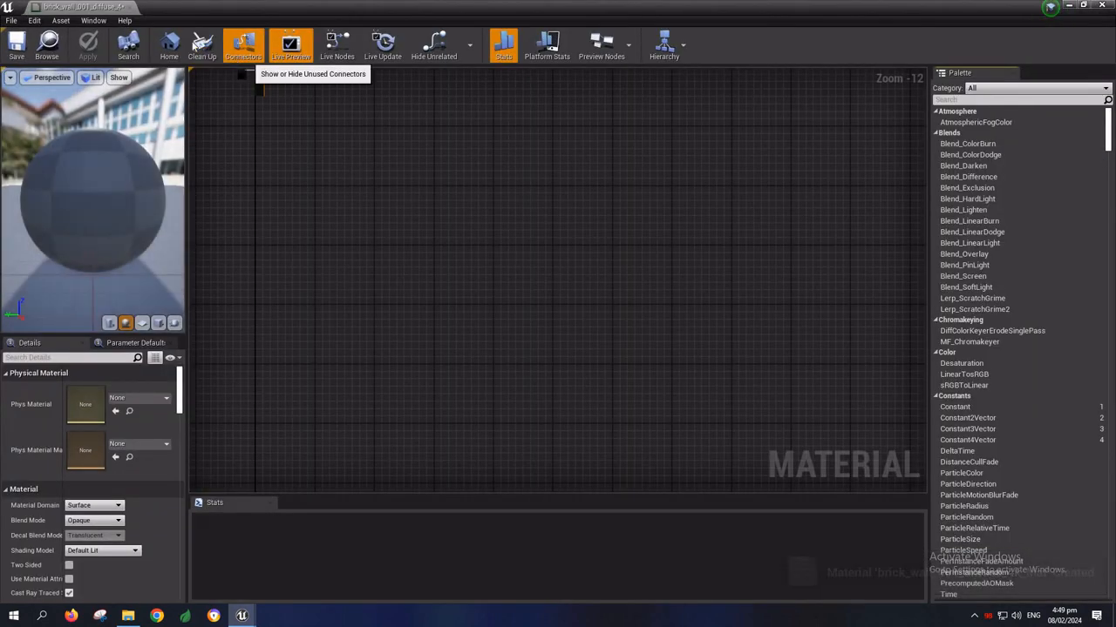
left_click(15, 45)
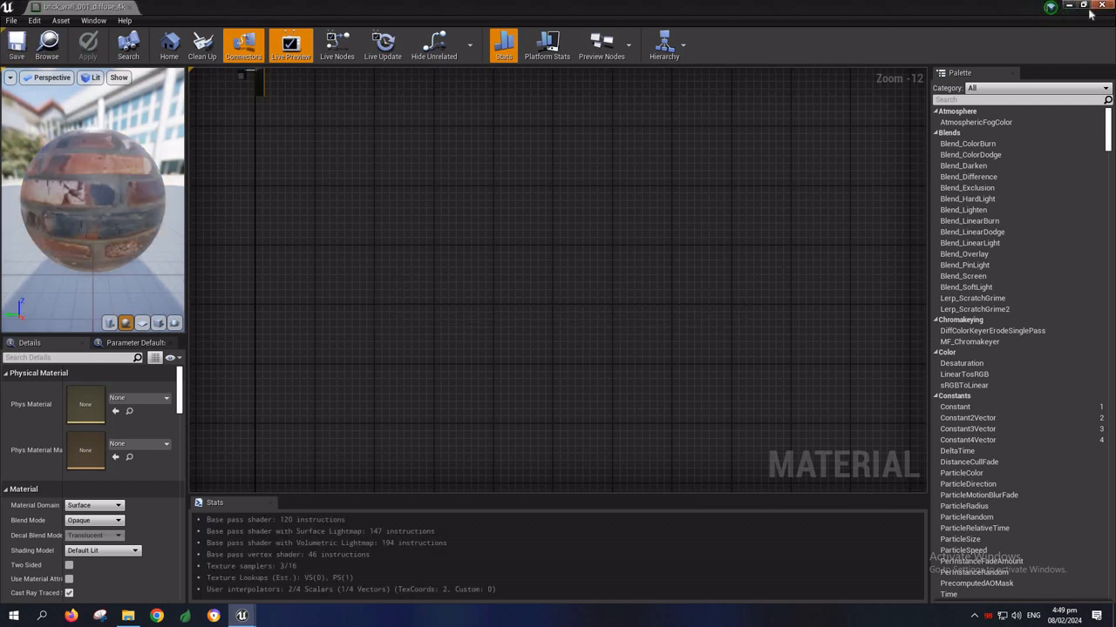
left_click(1099, 6)
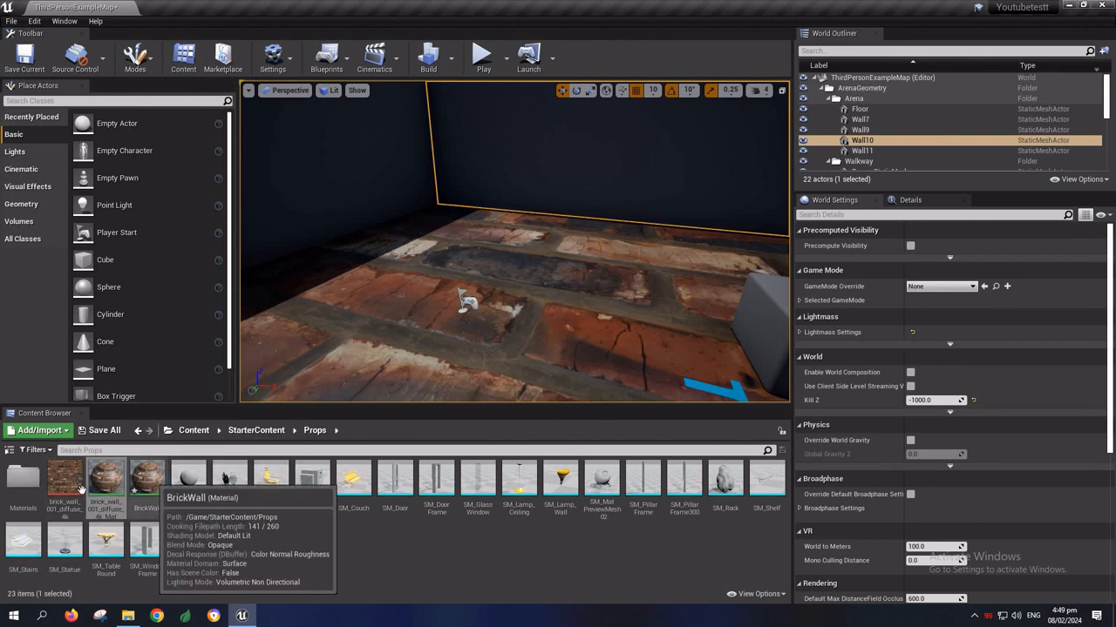
Step: Play the level and look around the arena to examine the brick surfaces on its floor and wall
mouse_move(70, 485)
left_mouse_down()
mouse_move(384, 343)
mouse_move(460, 293)
mouse_move(615, 236)
mouse_move(562, 181)
mouse_move(395, 271)
mouse_move(77, 494)
left_mouse_up()
left_click(231, 546)
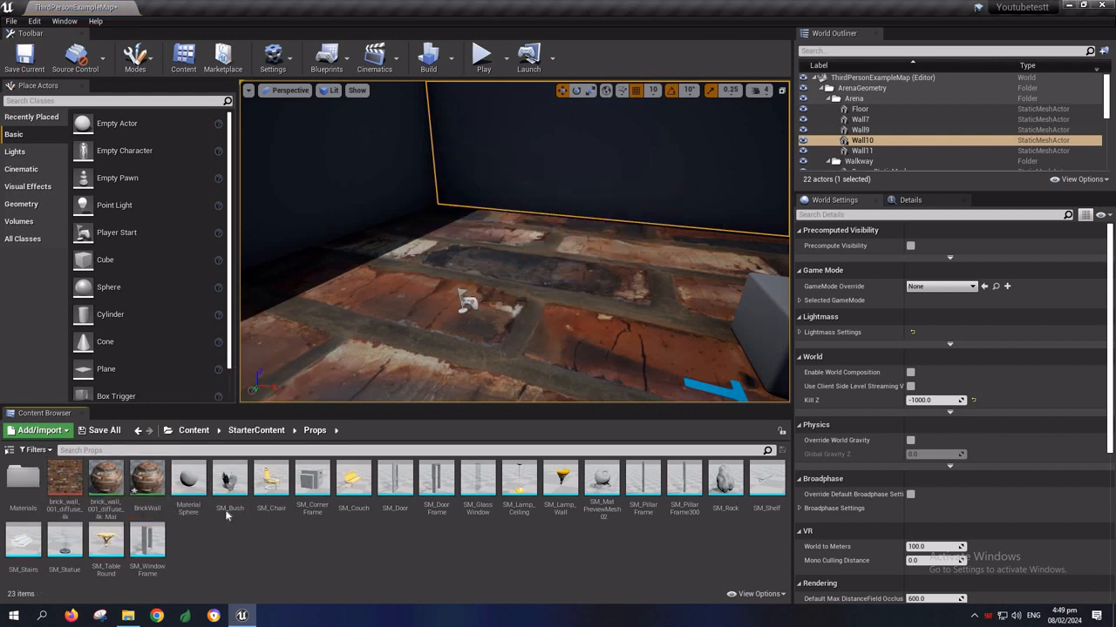
left_click(479, 66)
right_click_drag(514, 252, 559, 272)
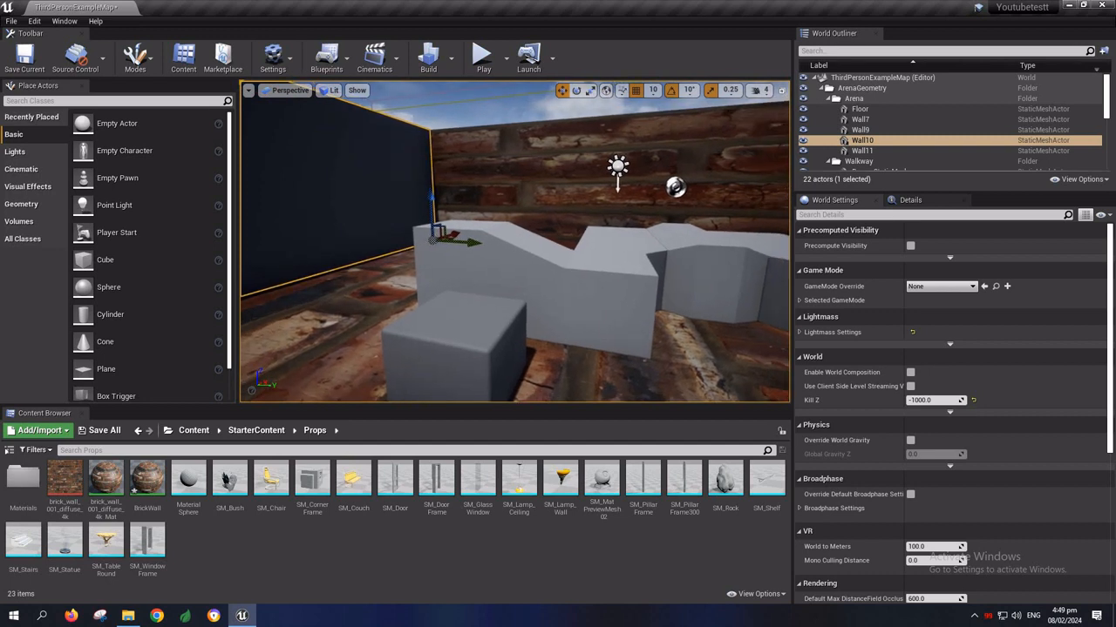
right_click_drag(559, 272, 582, 268)
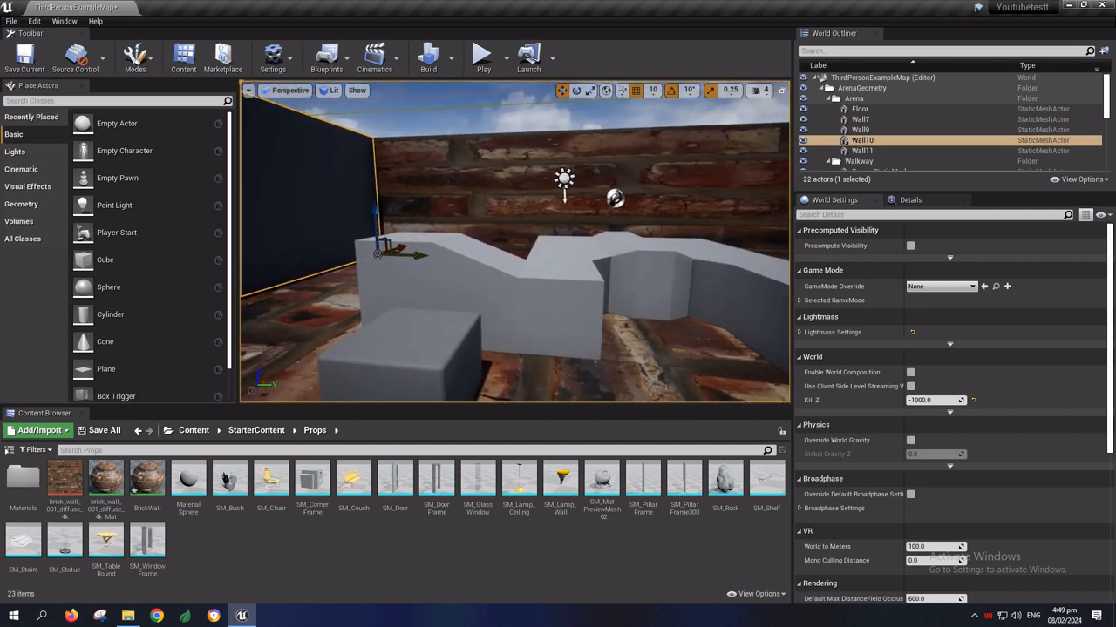